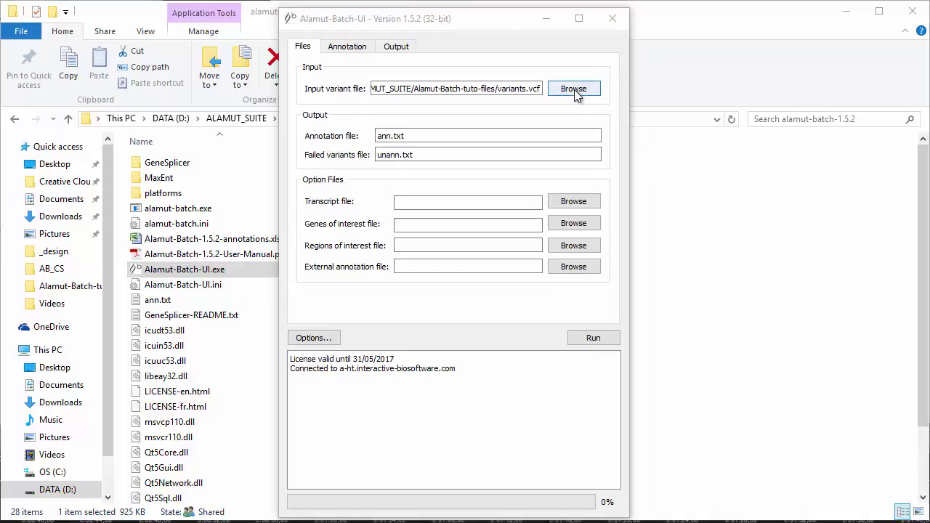
Step: Choose variants.vcf from the Alamut-Batch-tuto-files folder as the input variant file
click(574, 89)
drag(630, 43, 531, 50)
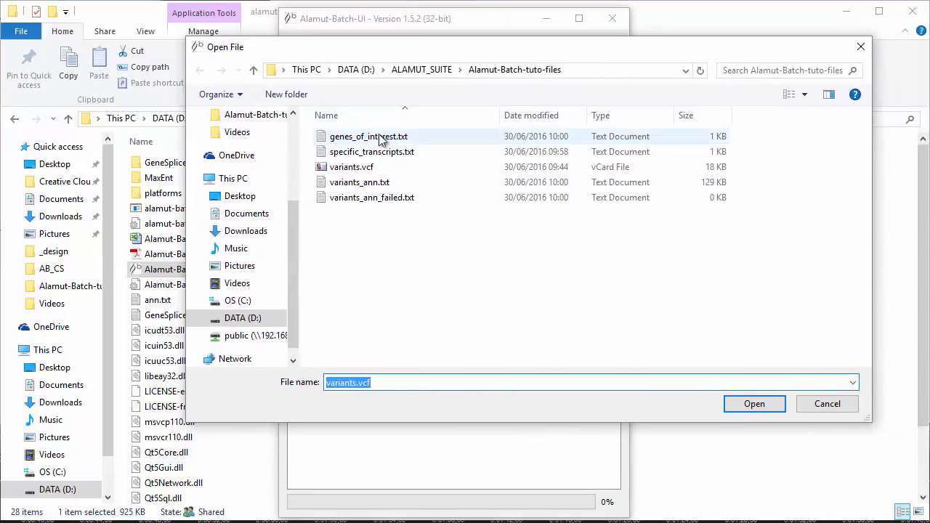
click(362, 173)
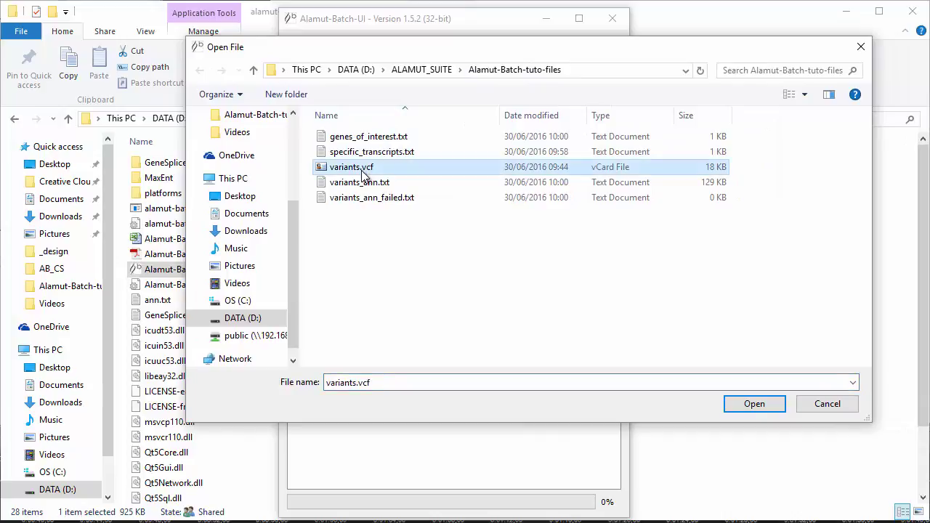
click(754, 404)
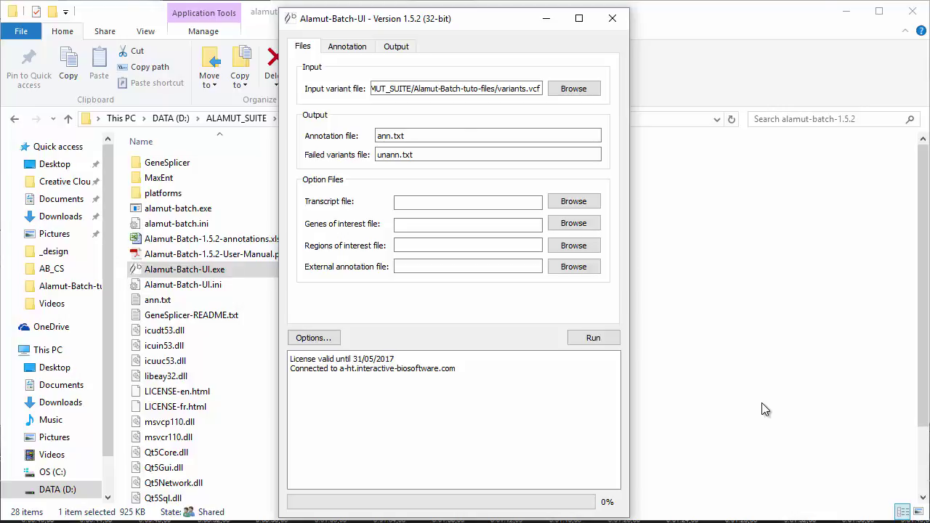
Step: Clear the default file names for the annotation output and the failed variants output
drag(465, 137, 327, 132)
key(Delete)
drag(422, 155, 352, 159)
key(Delete)
Step: Reuse the input file's folder path to set the annotation file to D:/ALAMUT_SUITE/Alamut-Batch-tuto-files/variants_ann.txt
click(503, 88)
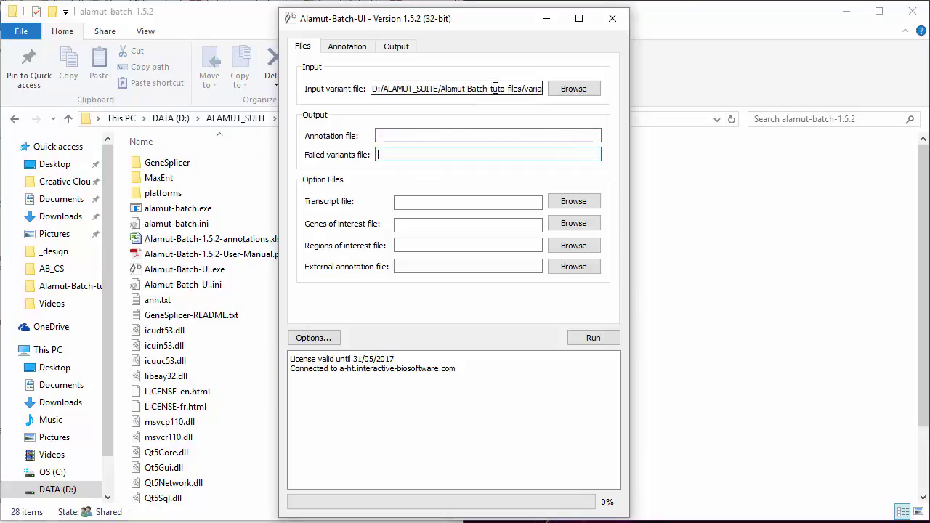
drag(524, 88, 269, 99)
key(ctrl+c)
click(392, 137)
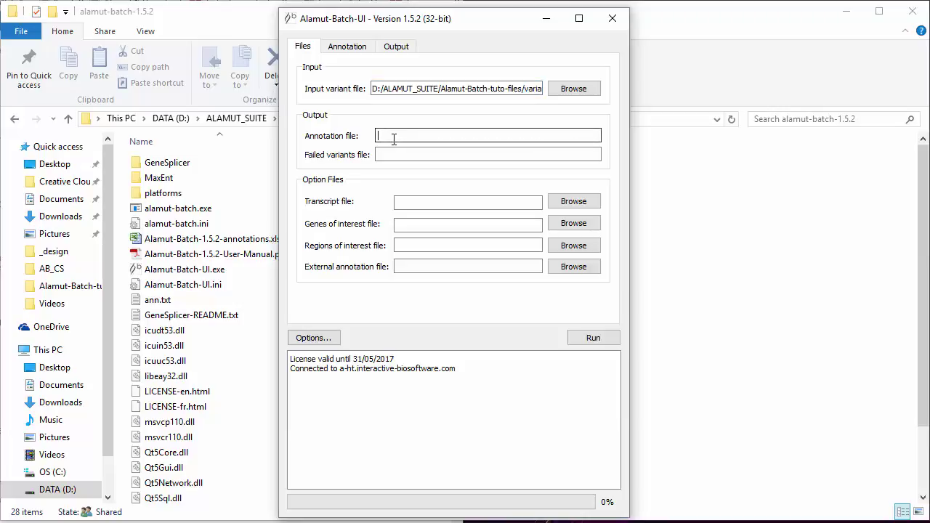
key(ctrl+v)
text(variant)
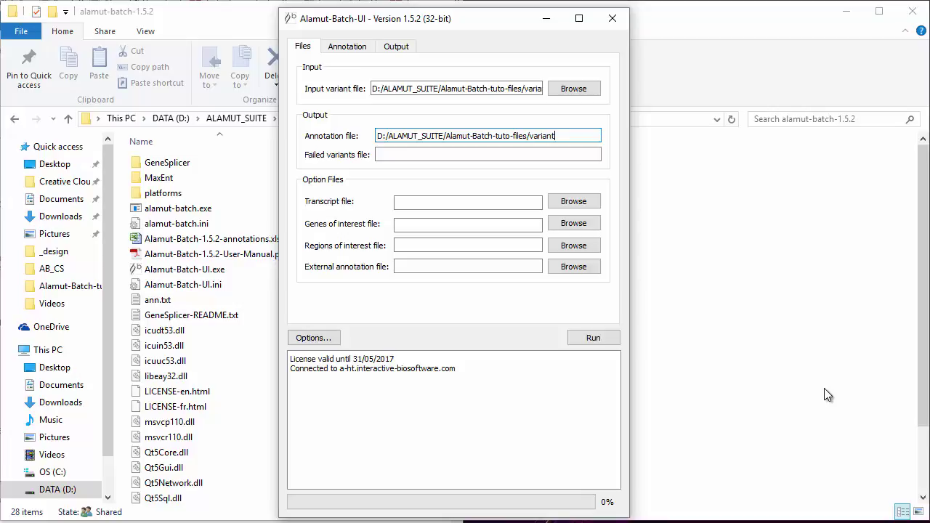
text(s_ann.txt)
Step: Set the failed variants file to variants_ann_failed.txt in the same D:/ALAMUT_SUITE/Alamut-Batch-tuto-files folder
click(458, 152)
key(ctrl+v)
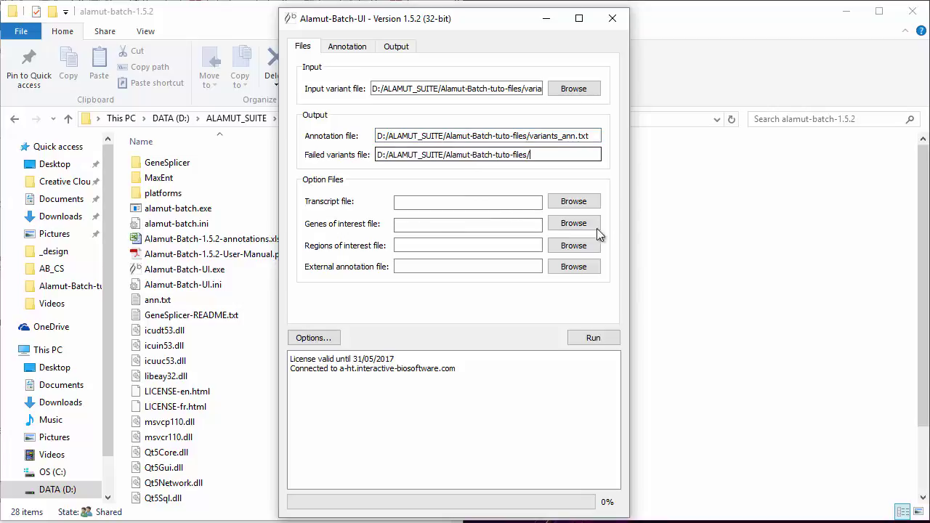
text(variants)
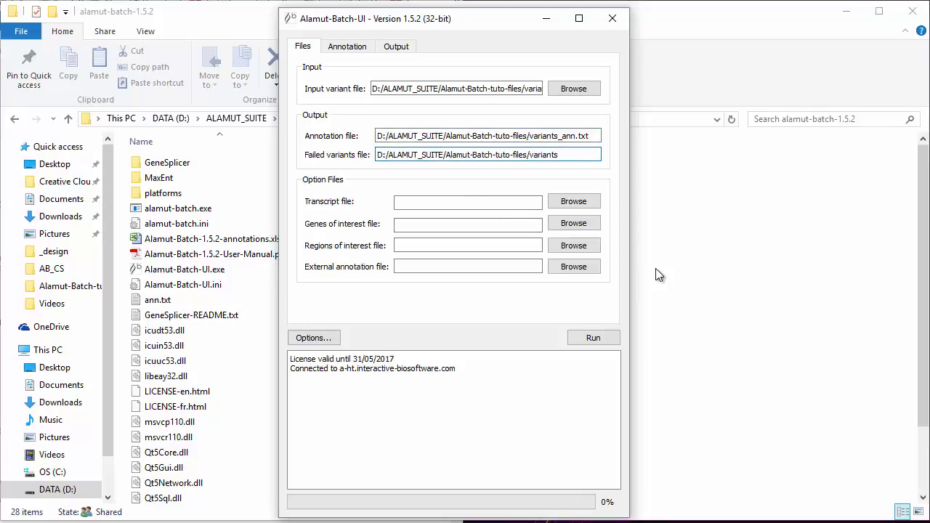
text(_ann_failed.txt)
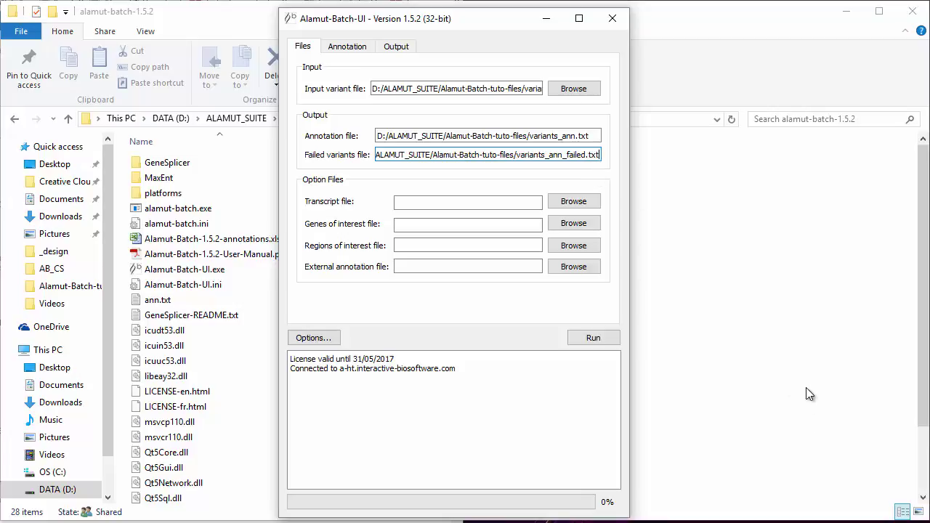
key(F10)
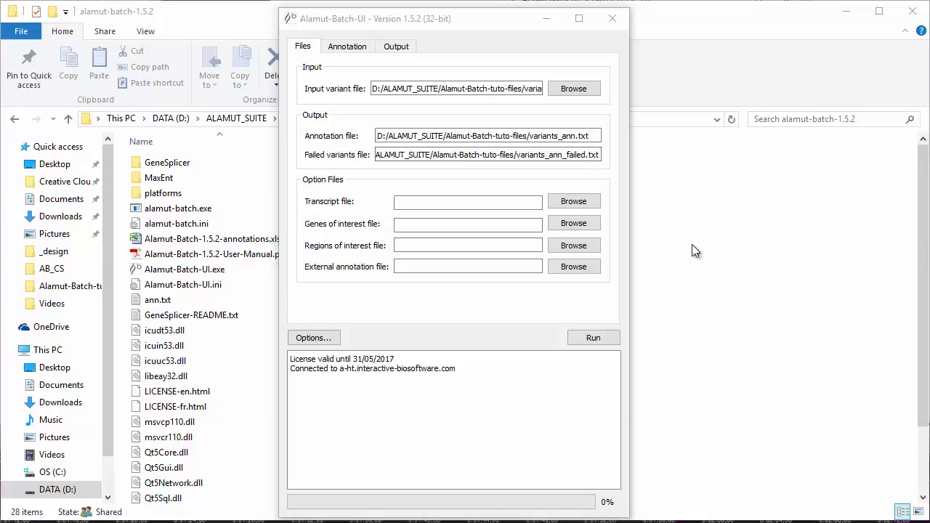
Step: Switch to File Explorer, go to the Alamut-Batch-tuto-files folder in ALAMUT_SUITE, and view the contents of genes_of_interest.txt
click(547, 24)
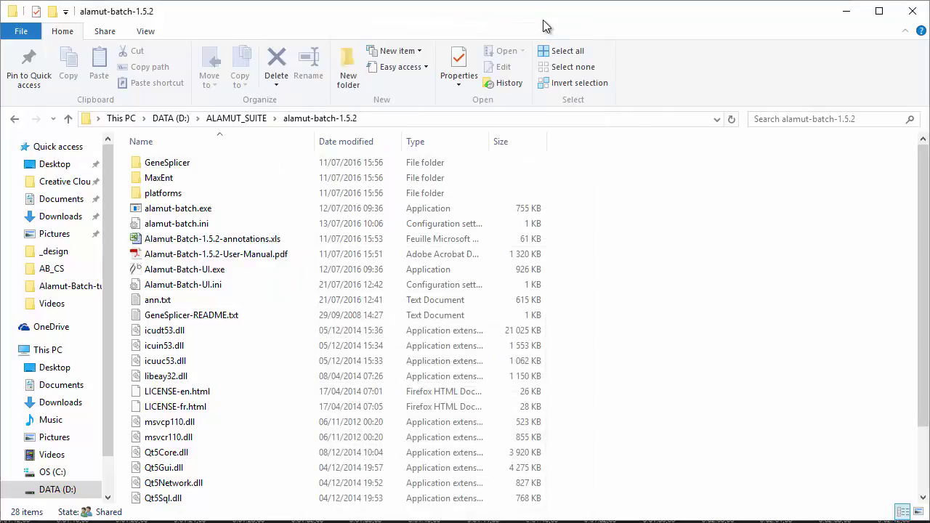
click(215, 124)
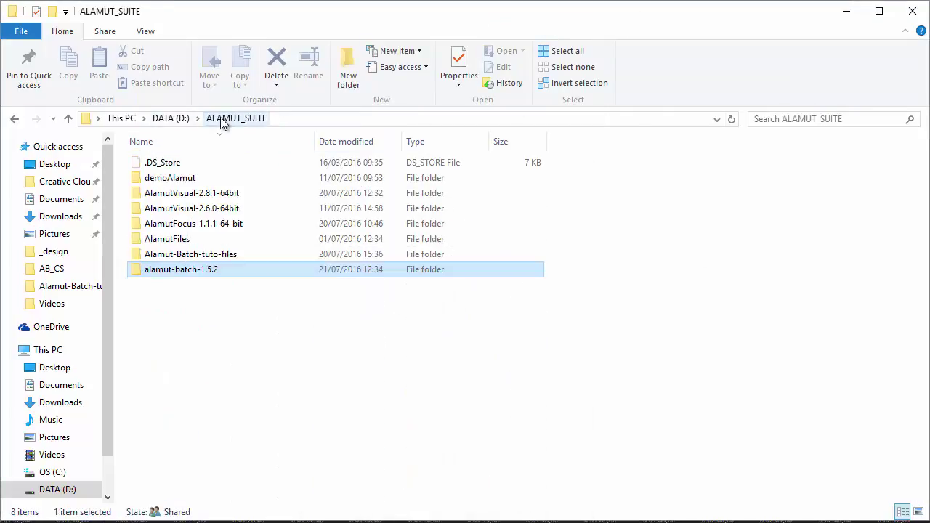
click(234, 262)
double_click(234, 262)
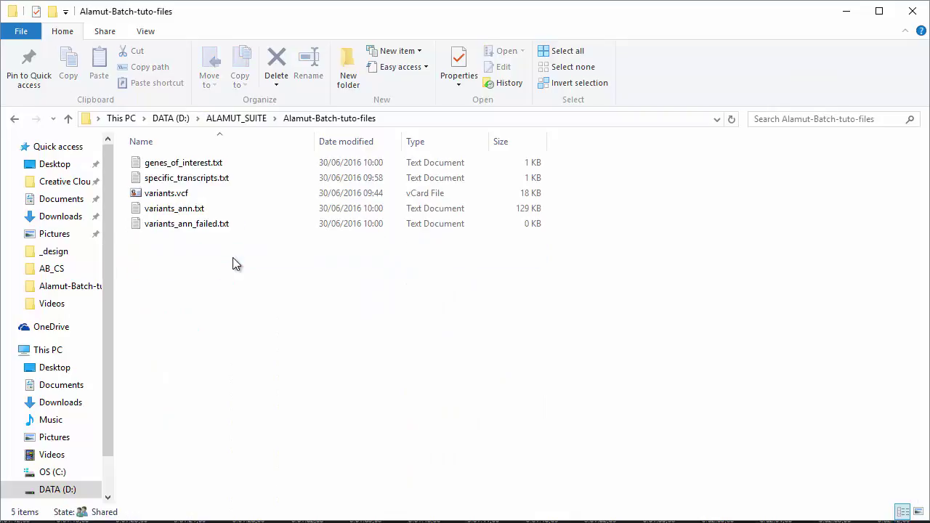
double_click(206, 165)
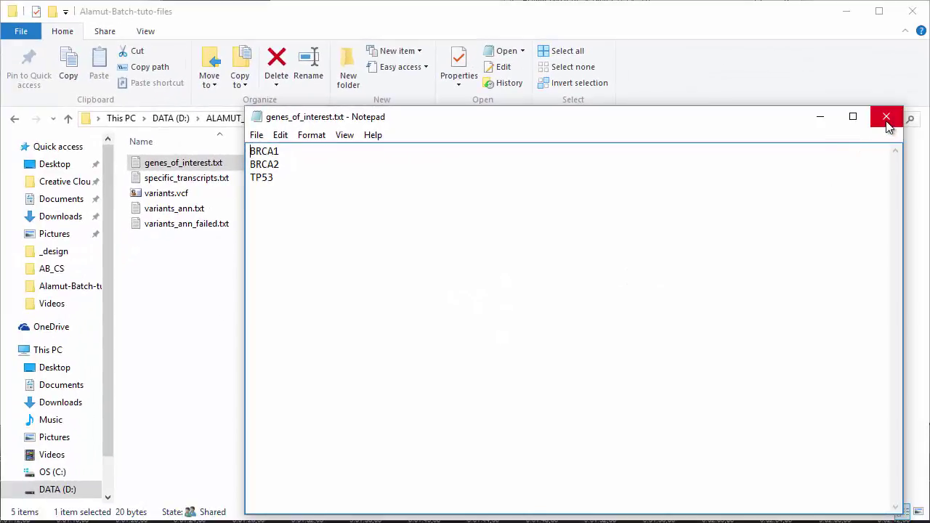
click(886, 119)
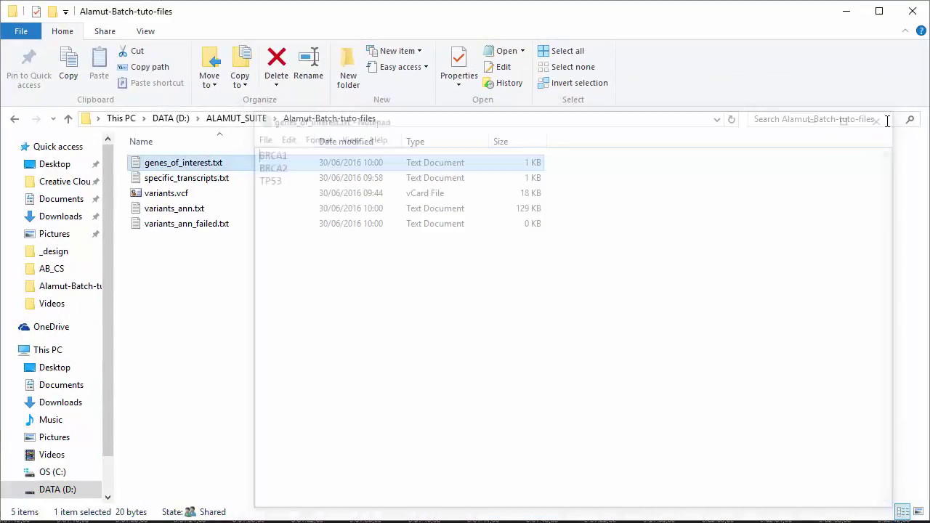
Step: View the gene and transcript list in specific_transcripts.txt, then close the file
click(207, 182)
double_click(211, 181)
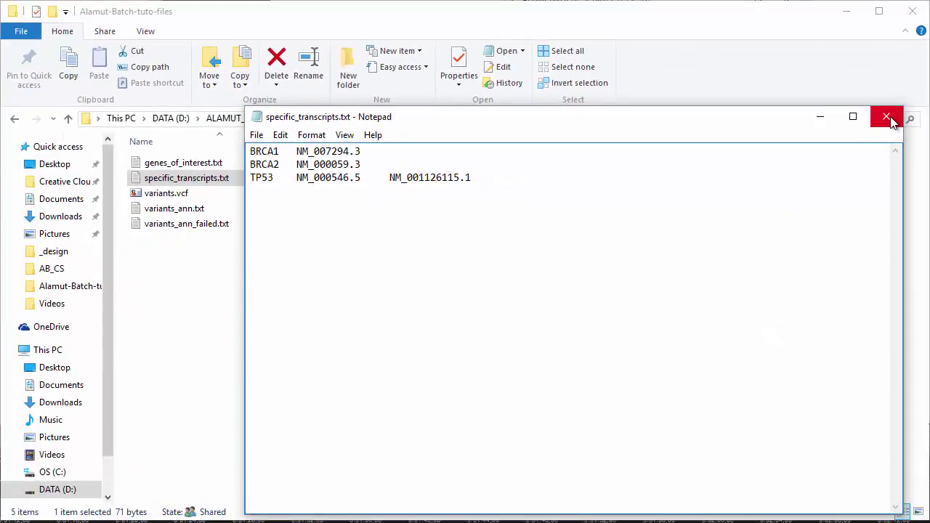
click(888, 118)
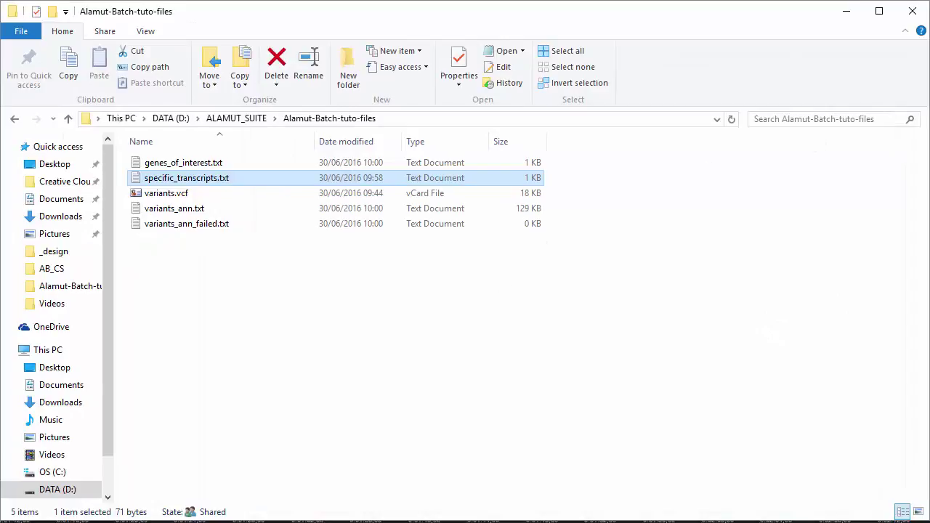
Step: Return to Alamut Batch and choose specific_transcripts.txt as the transcript file
key(alt+Tab)
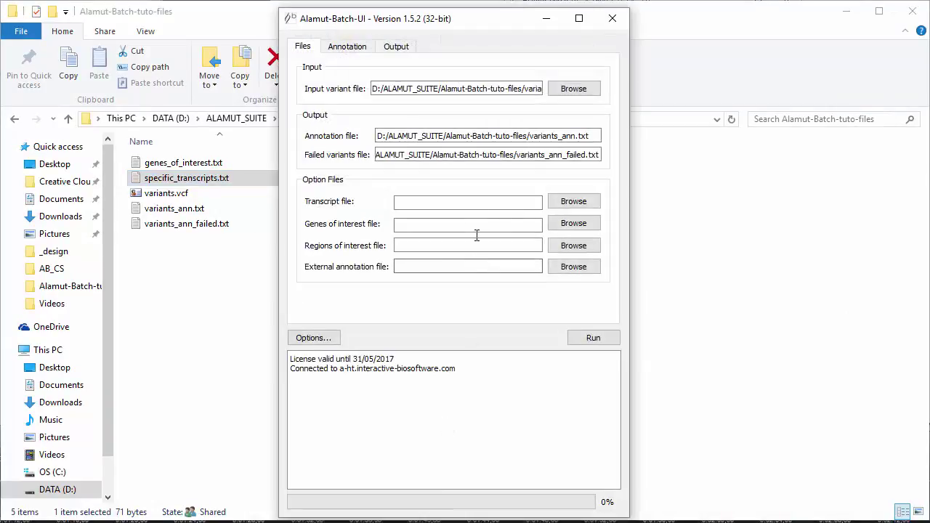
click(573, 203)
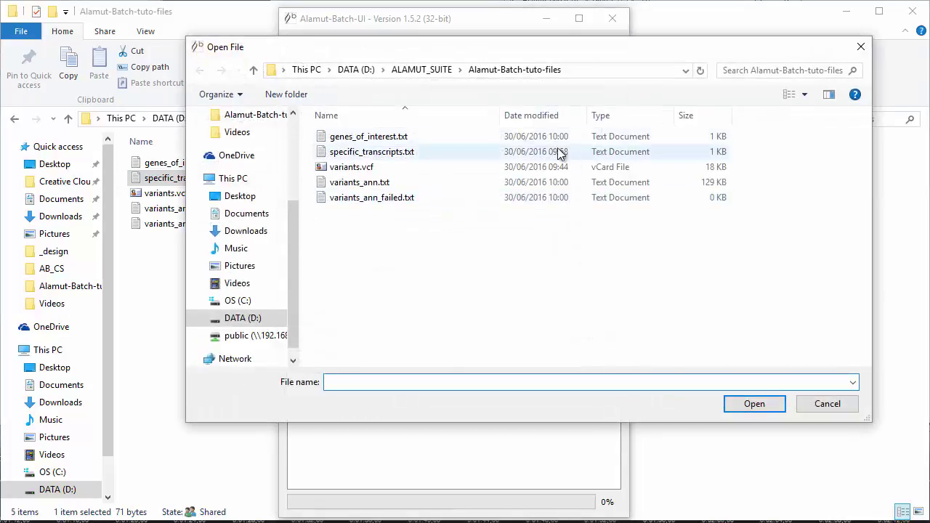
click(409, 153)
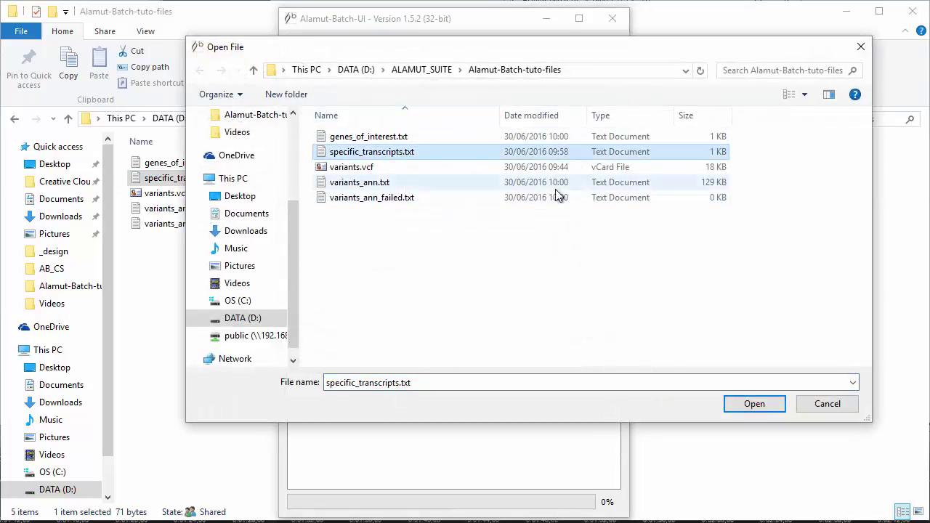
click(754, 405)
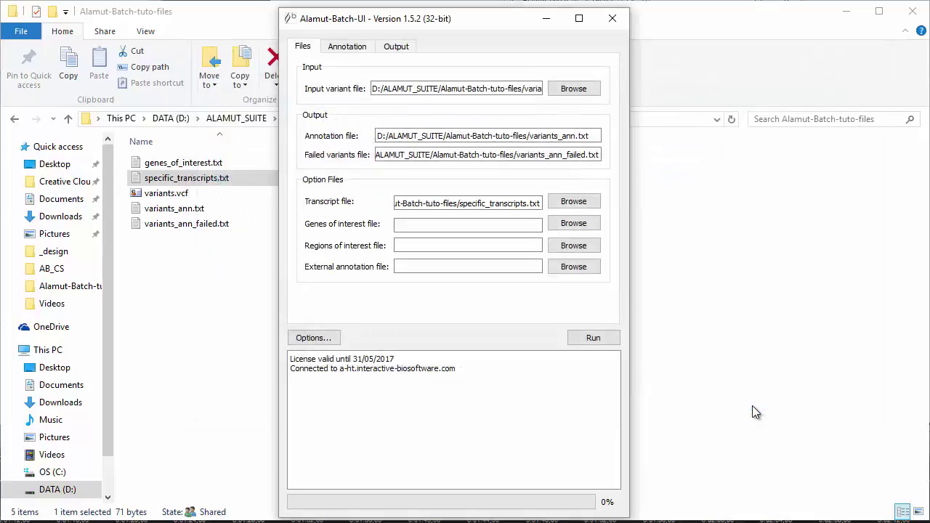
Step: Choose genes_of_interest.txt as the genes of interest file
click(586, 225)
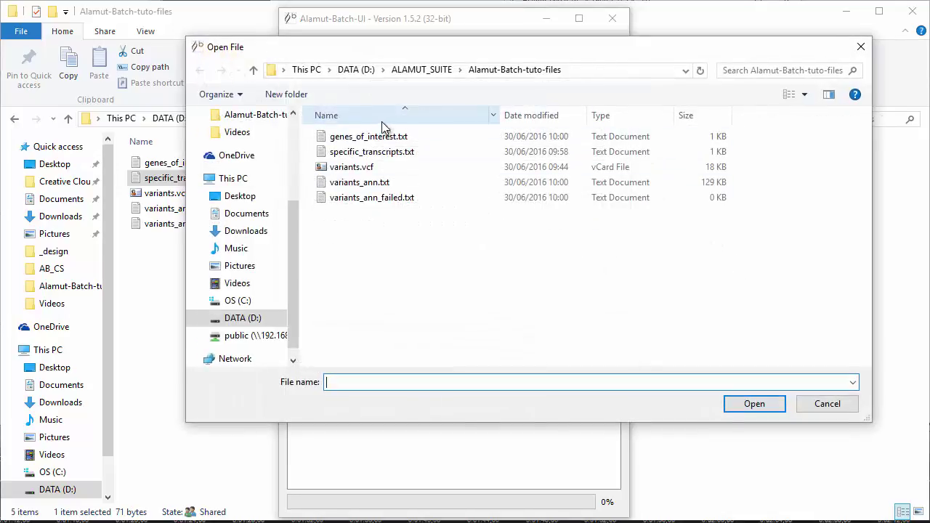
click(379, 140)
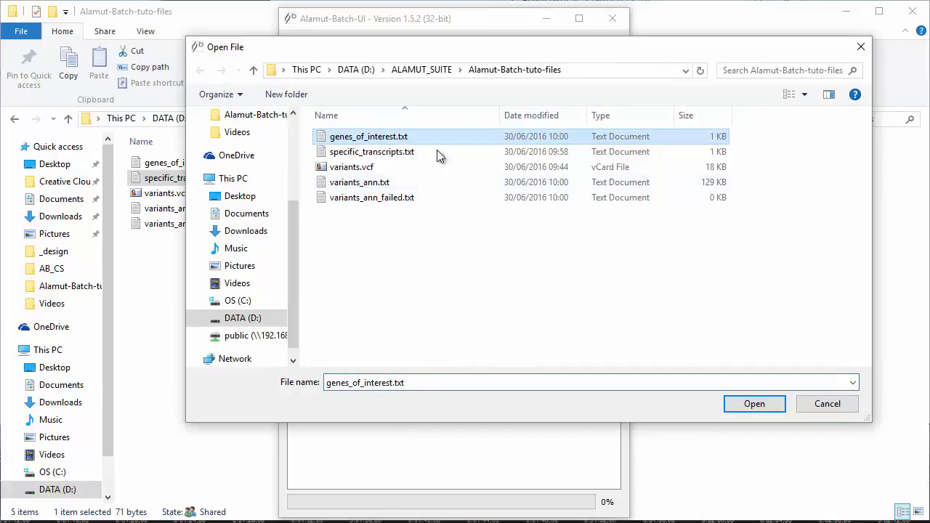
click(756, 405)
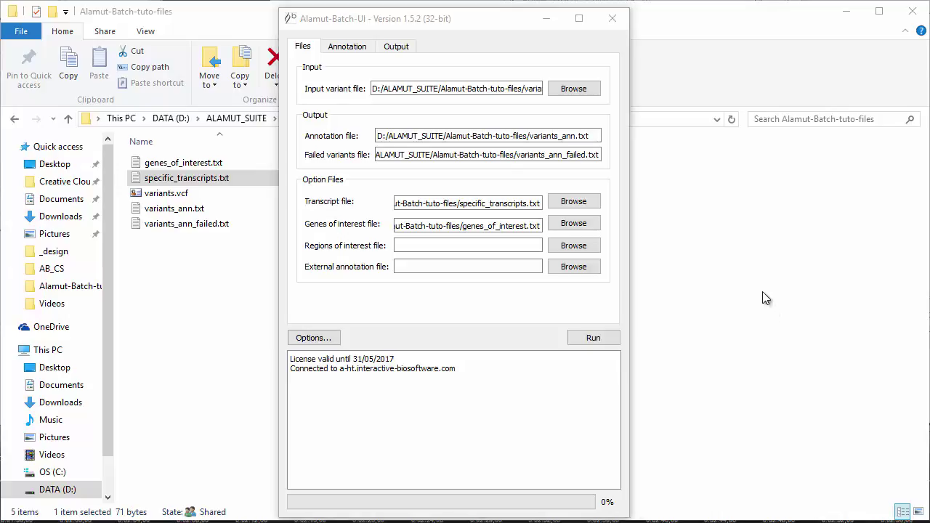
Step: Review the annotation and output settings, and inspect the user, HGMD and network options without saving changes
click(356, 53)
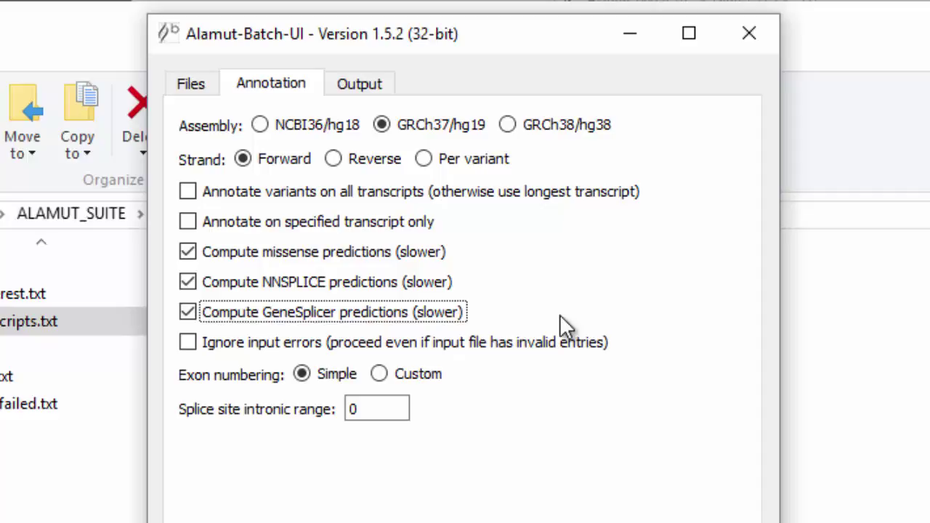
click(371, 86)
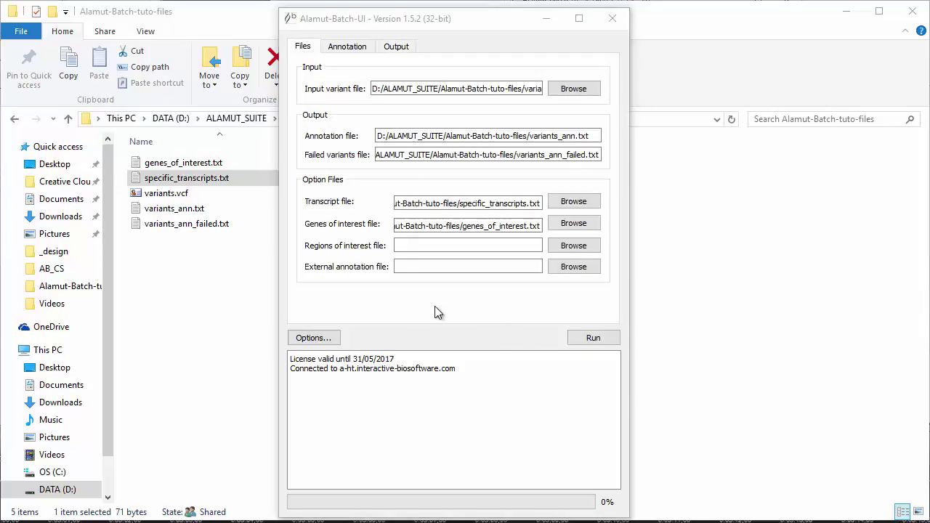
click(320, 339)
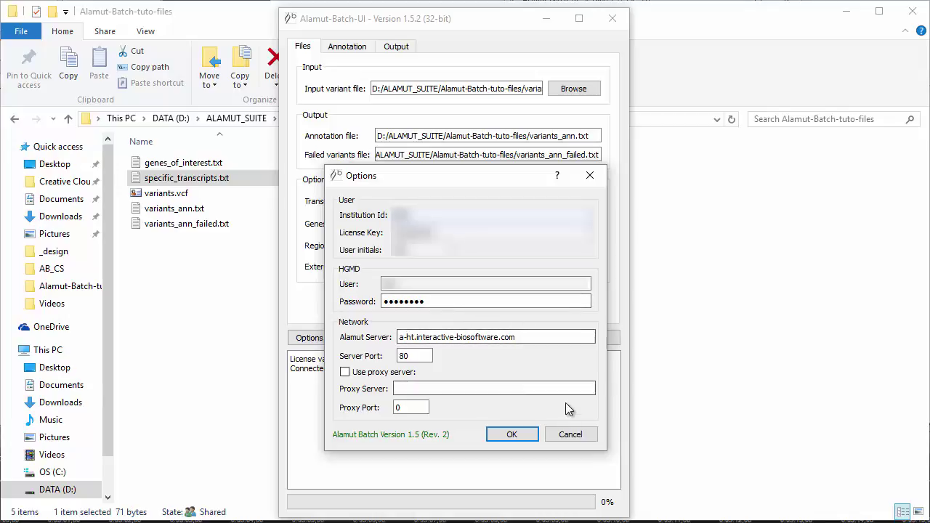
click(571, 435)
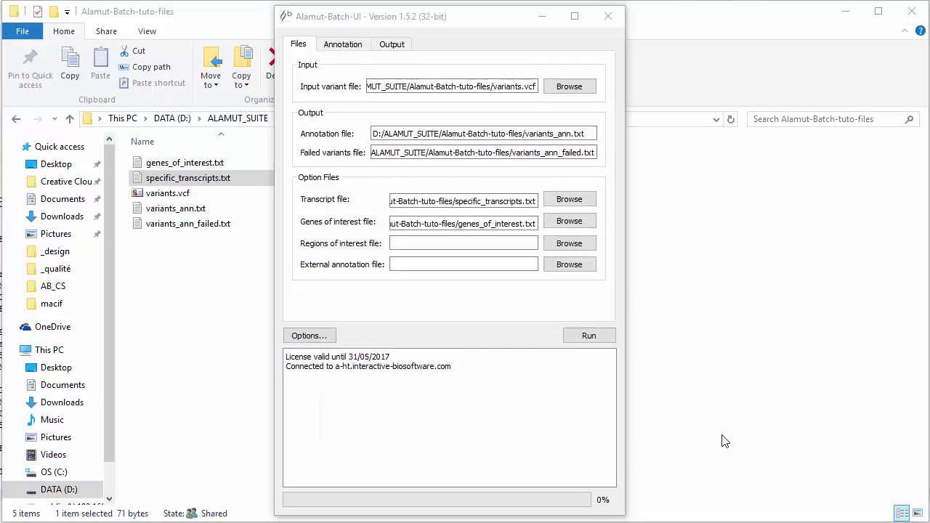
Step: Run the annotation of variants.vcf with the configured output and option files
click(593, 338)
click(589, 336)
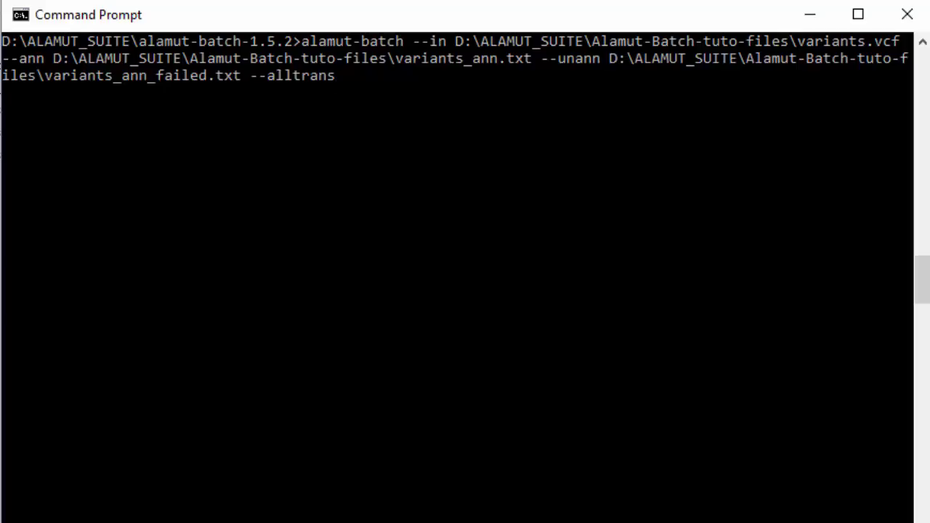
Step: Execute the entered alamut-batch command on variants.vcf with the --alltrans option in Command Prompt
key(Return)
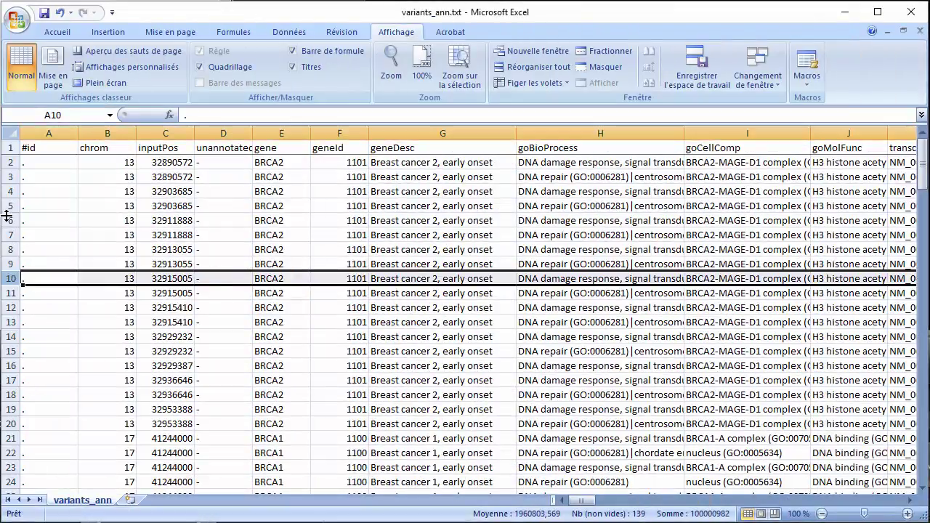
Step: Examine variants_ann.txt in Excel, looking through the variant rows and the inputPos, geneDesc and goCellComp annotation columns
click(11, 307)
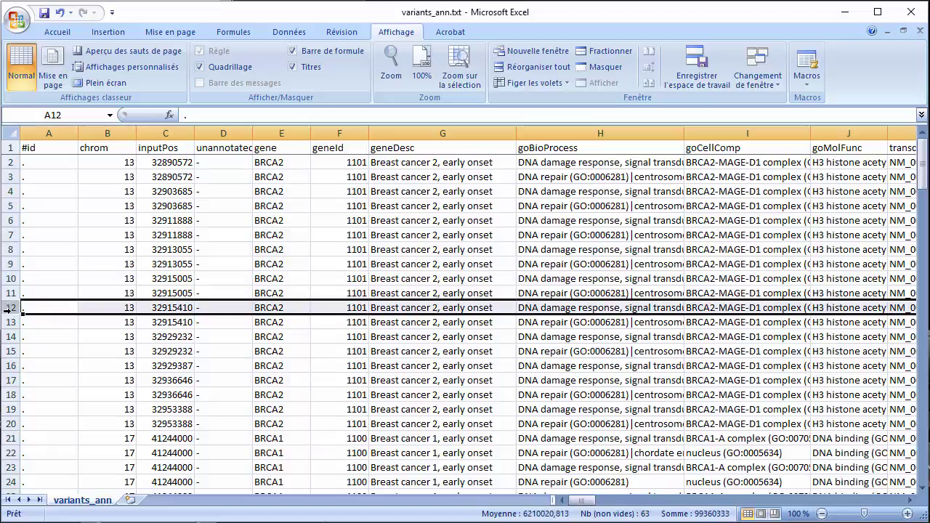
scroll(11, 366, down, 9)
click(11, 365)
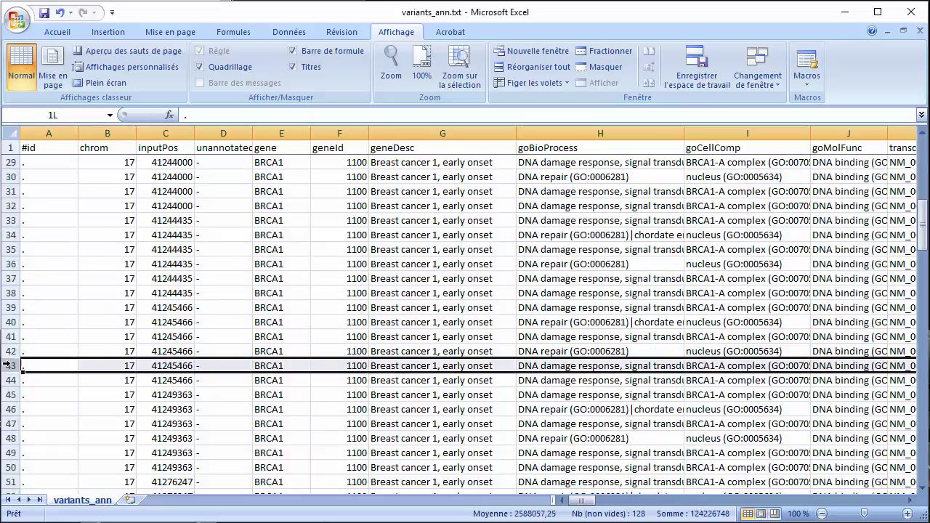
scroll(286, 307, up, 6)
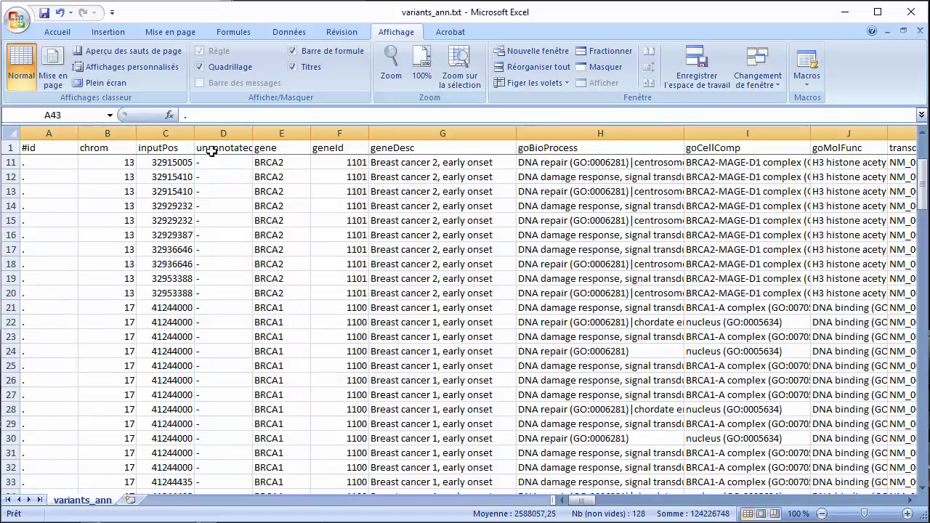
click(166, 133)
click(384, 133)
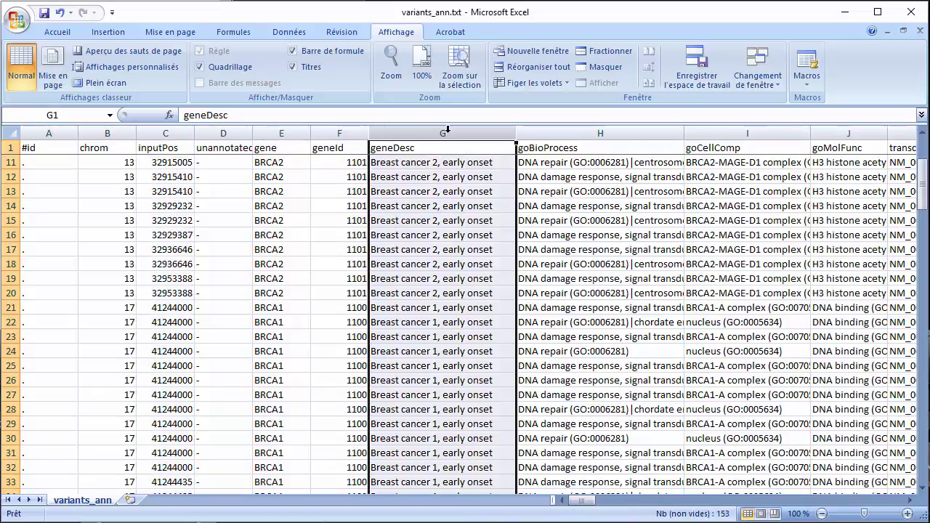
click(777, 133)
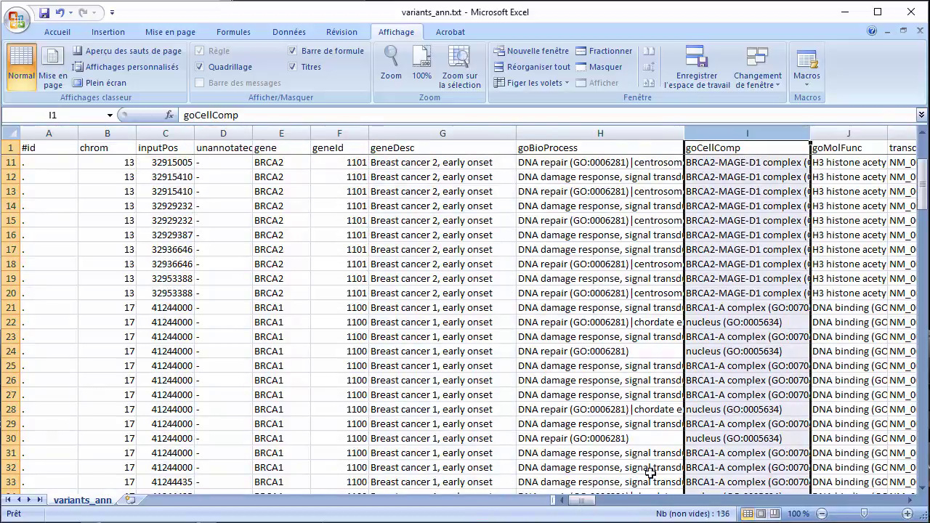
Step: Examine the population allele frequency columns from 1000 Genomes and ExAC, including 1000g_EAS_AF, exacAltFreq_amr and exacAltFreq_nfe
drag(582, 501, 702, 506)
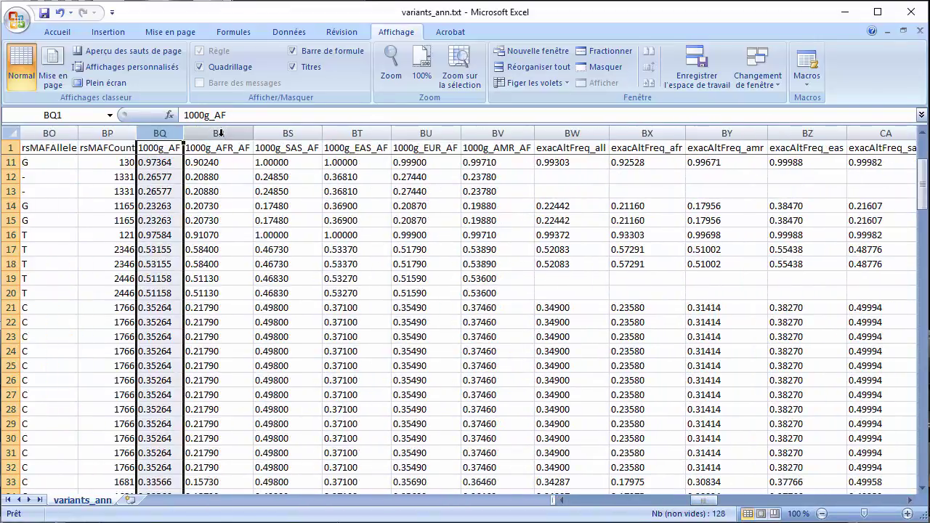
click(218, 133)
click(344, 133)
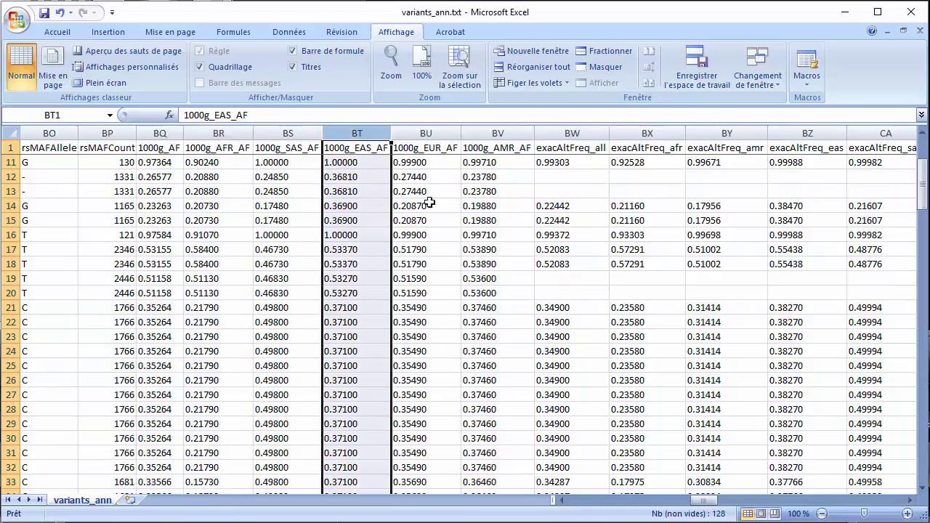
drag(692, 498, 709, 503)
click(436, 133)
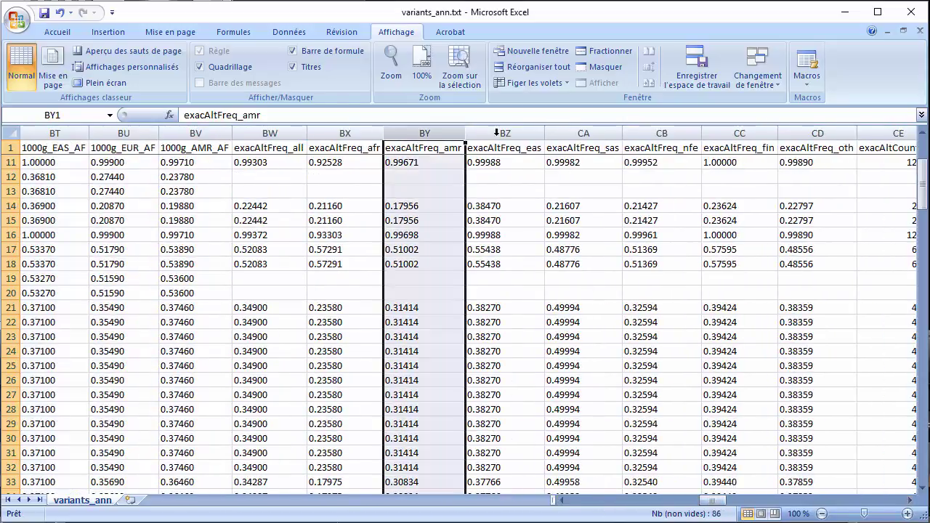
click(572, 133)
click(674, 133)
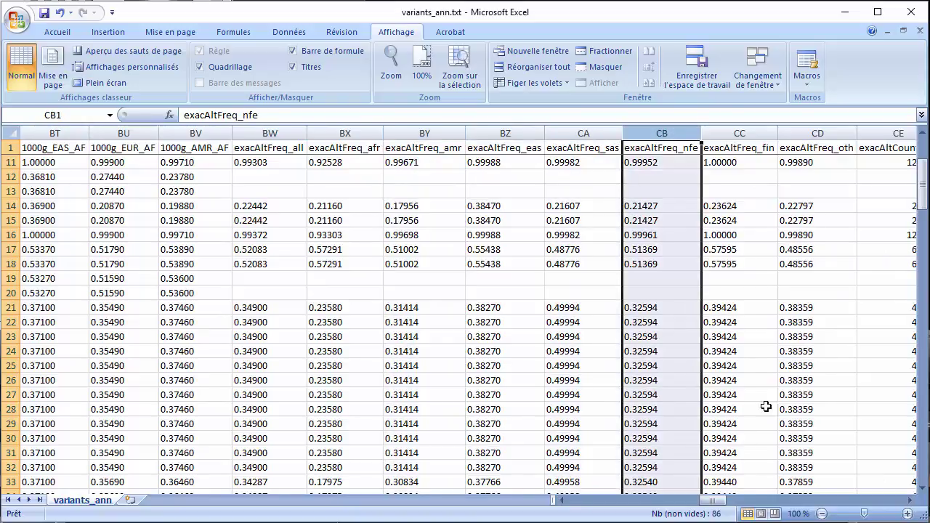
Step: Look through the ClinVar, HGMD and COSMIC columns for the last variant rows, from clinVarIds through to cosmicIds
drag(717, 501, 819, 503)
scroll(258, 331, down, 20)
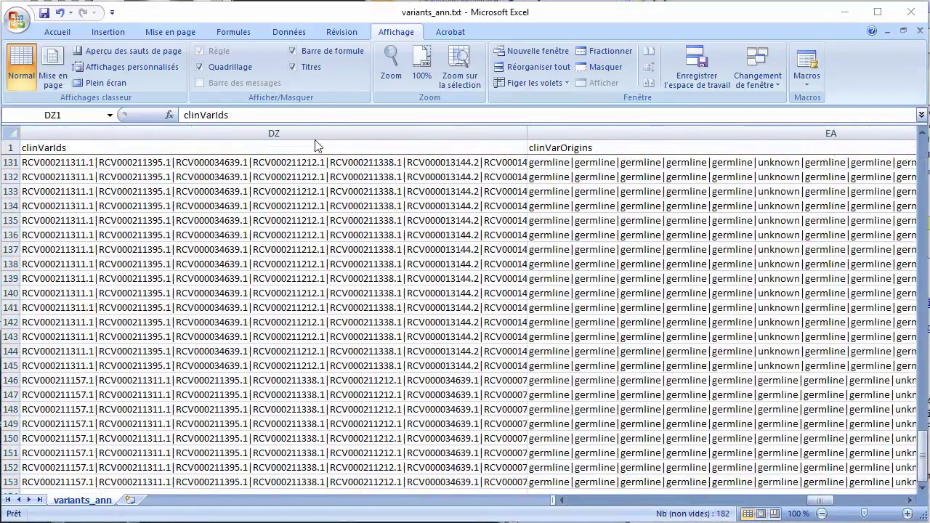
click(286, 130)
drag(286, 128, 286, 129)
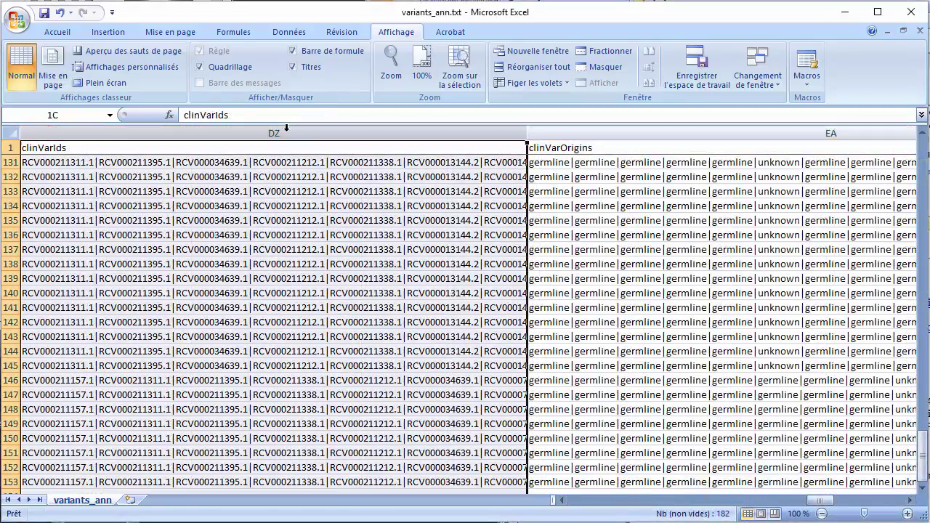
click(910, 502)
click(909, 501)
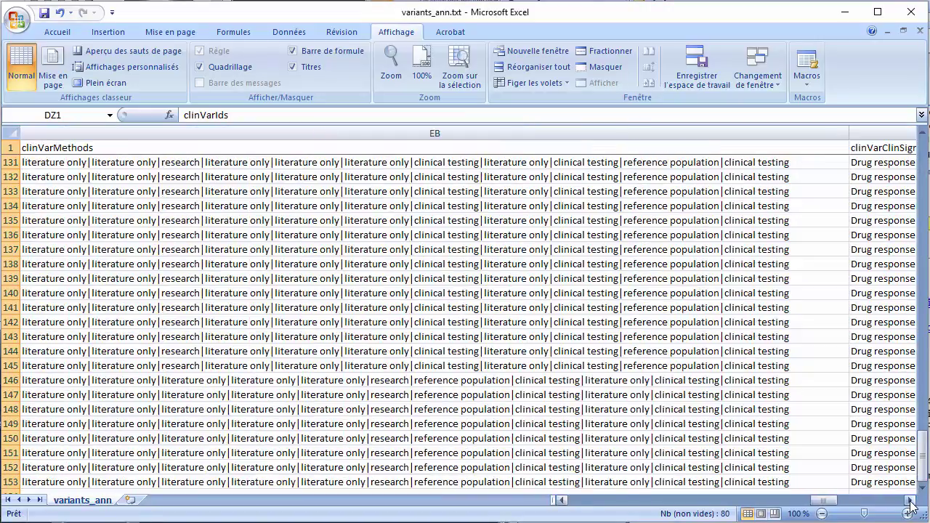
click(910, 501)
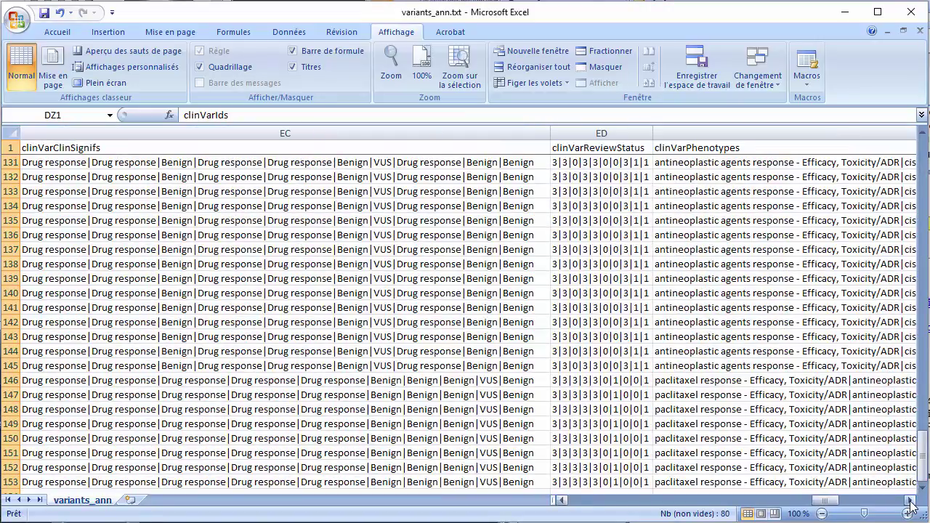
click(910, 501)
click(910, 501)
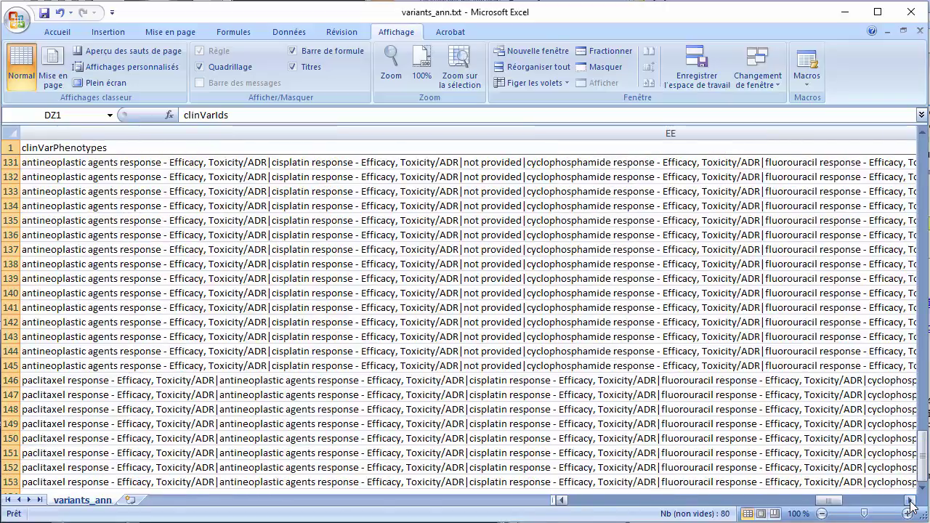
click(910, 502)
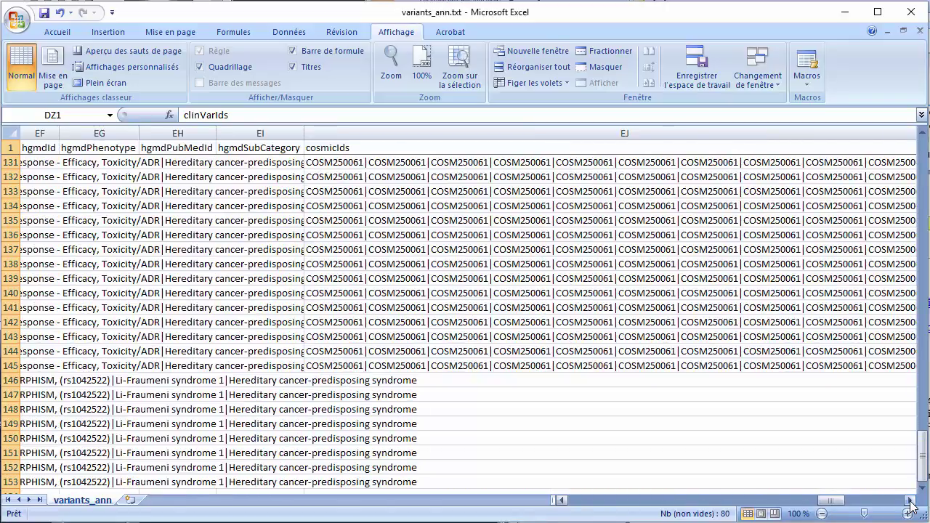
click(910, 501)
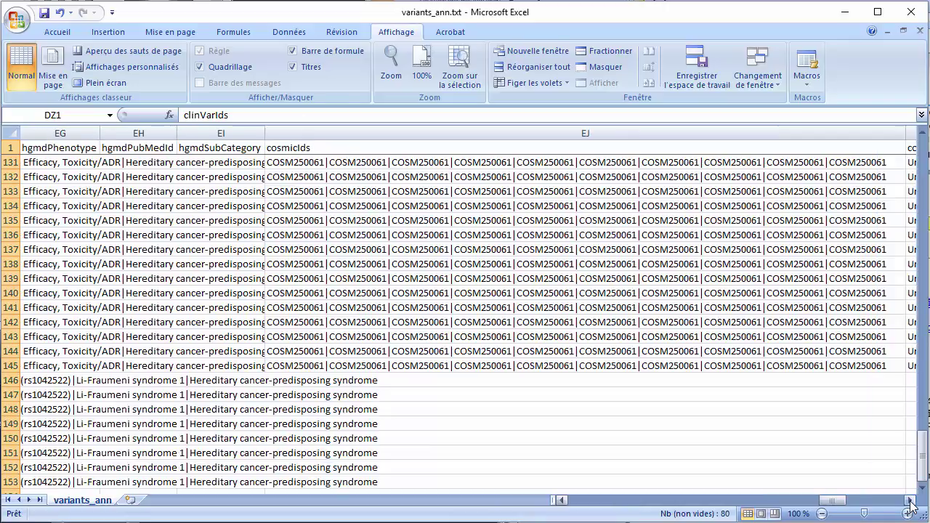
Step: Examine the missense prediction columns, highlighting SIFTprediction, AGVGDgv and AGVGDclass
click(910, 502)
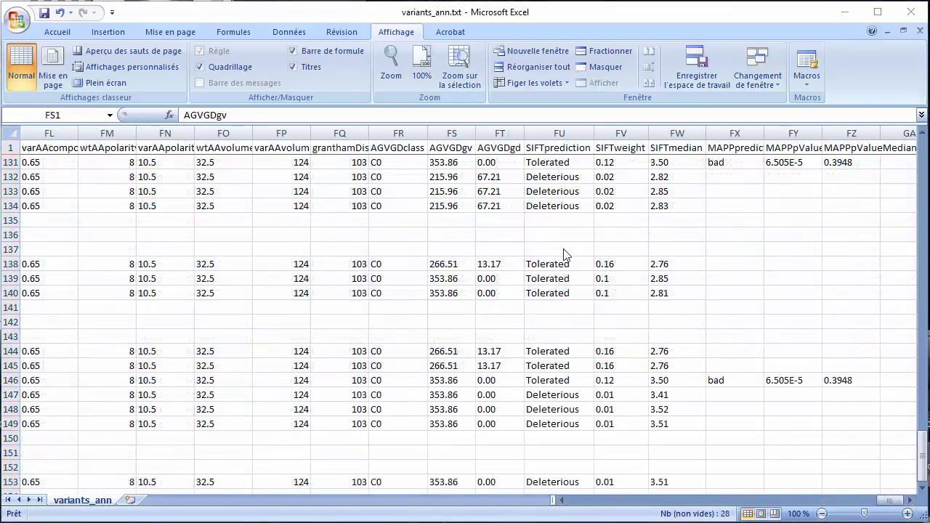
key(ctrl+space)
click(556, 133)
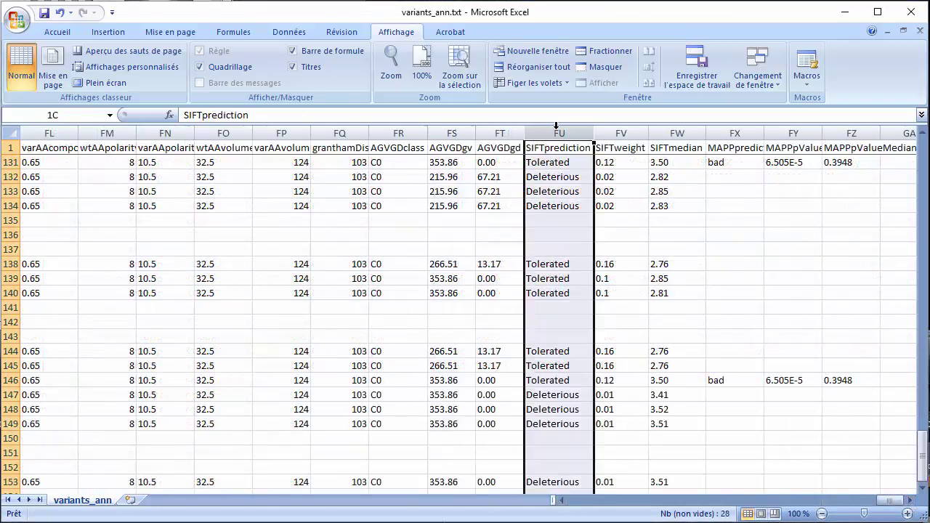
click(454, 133)
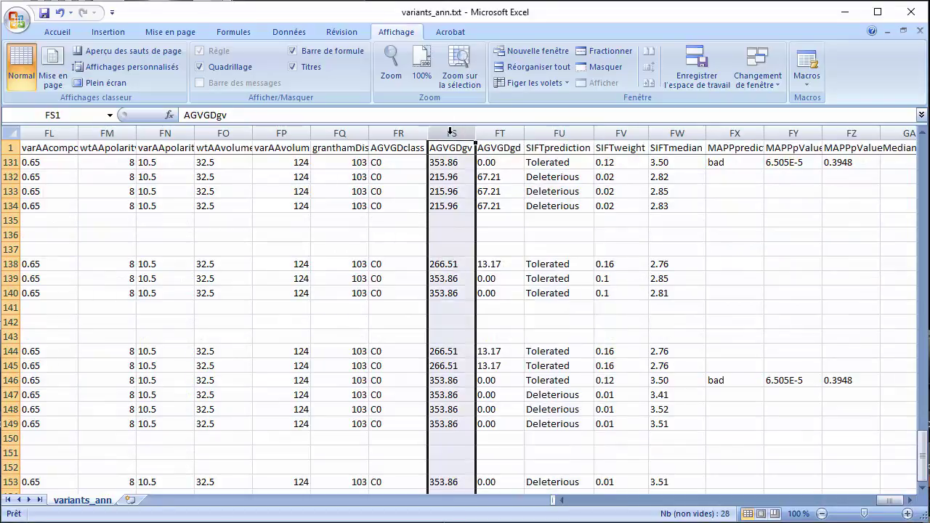
click(405, 131)
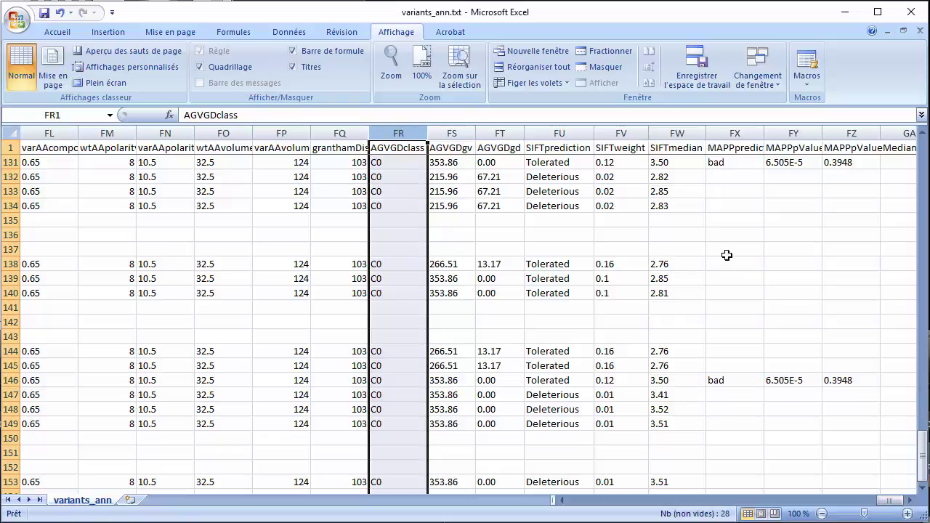
Step: Compare the wild-type and variant splice site score columns, highlighting varMaxEntScore, wtMaxEntScore and varHSFScore
scroll(756, 247, down, 1)
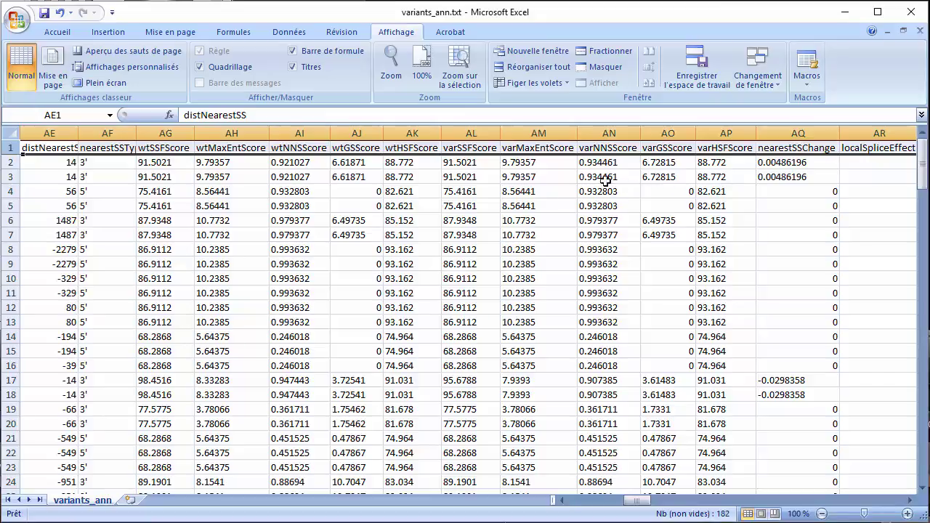
click(547, 130)
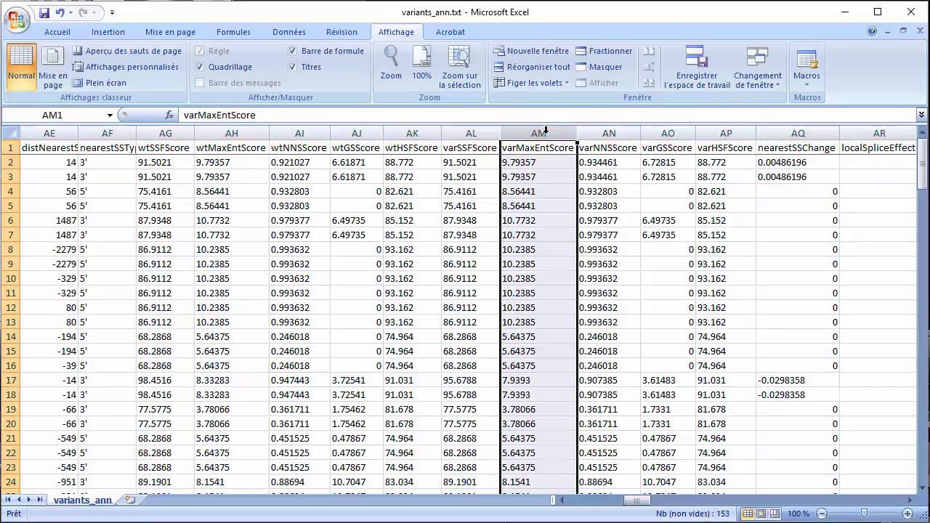
click(256, 132)
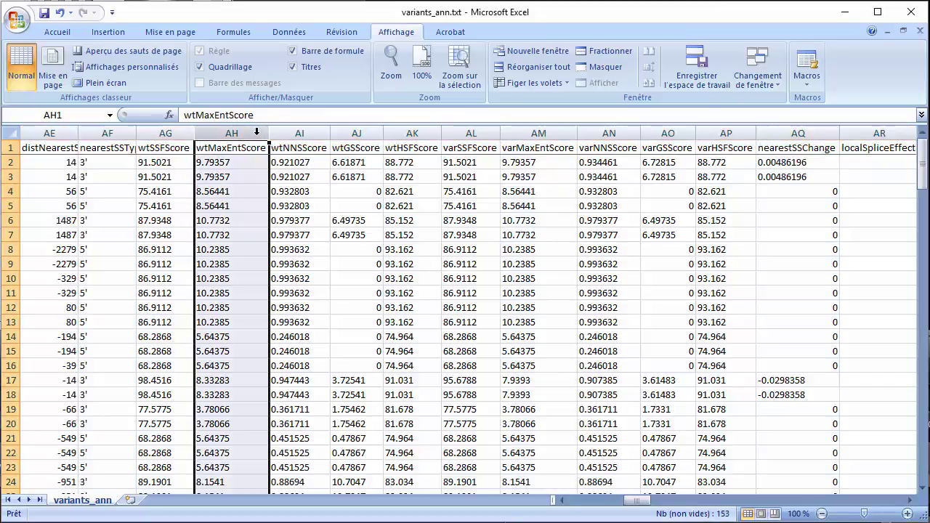
click(739, 133)
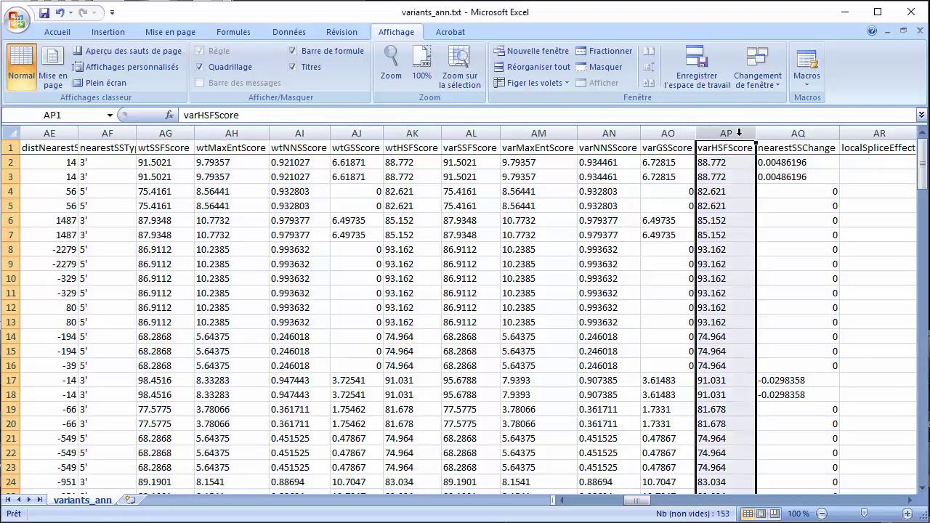